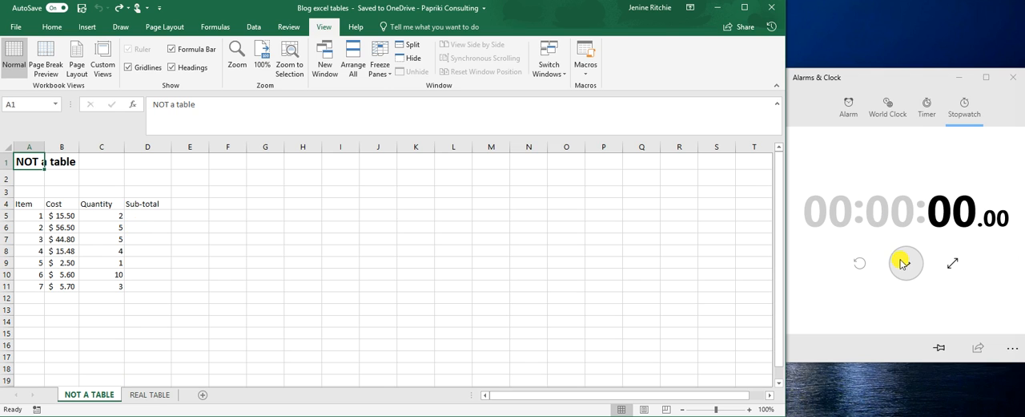
Step: Start the stopwatch in Alarms & Clock and calculate the Excel sub-totals in D5:D11 with =SUM(B5*C5) filled down
left_click(905, 265)
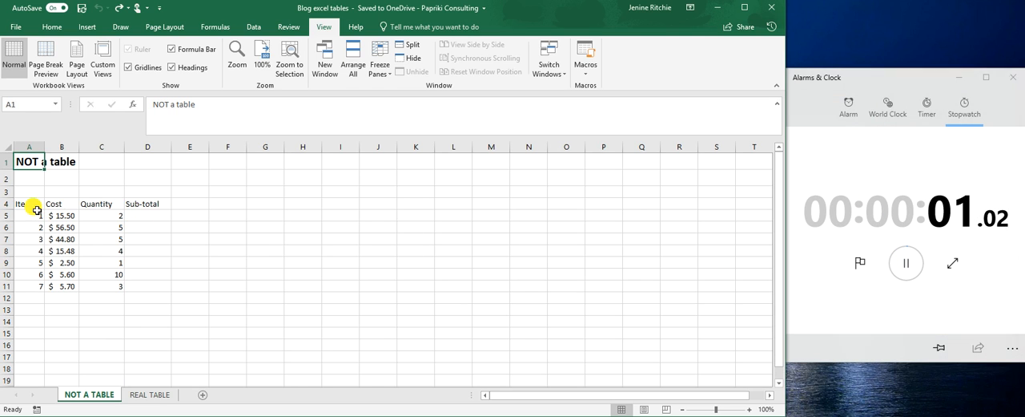
left_click(151, 218)
type("=sum(")
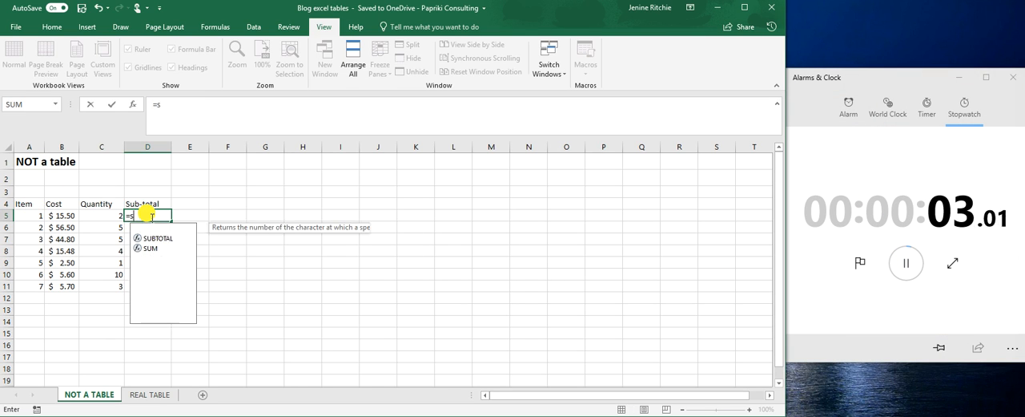
left_click(58, 215)
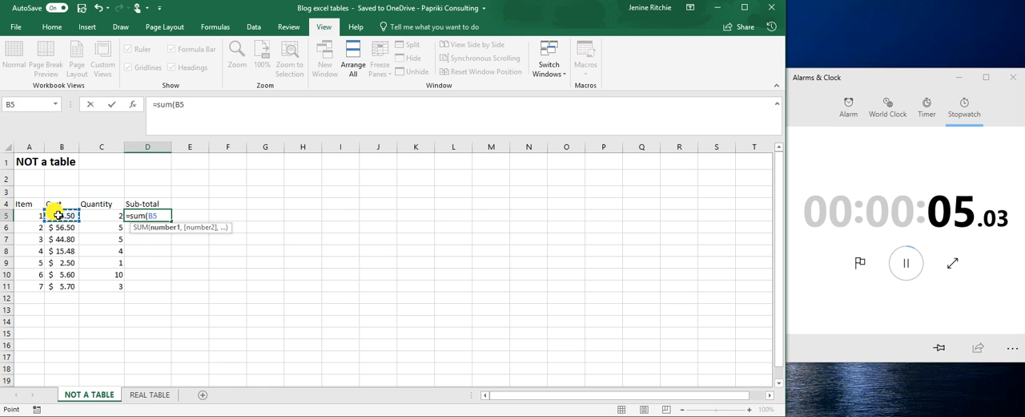
type("*")
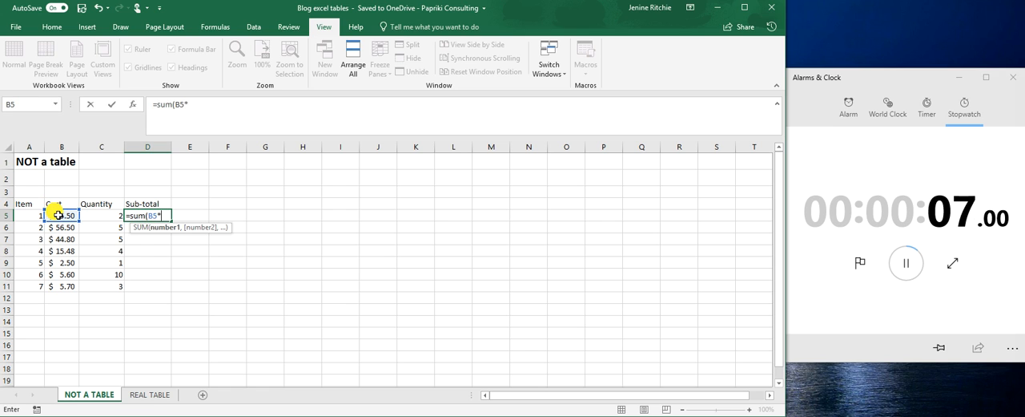
type("c5")
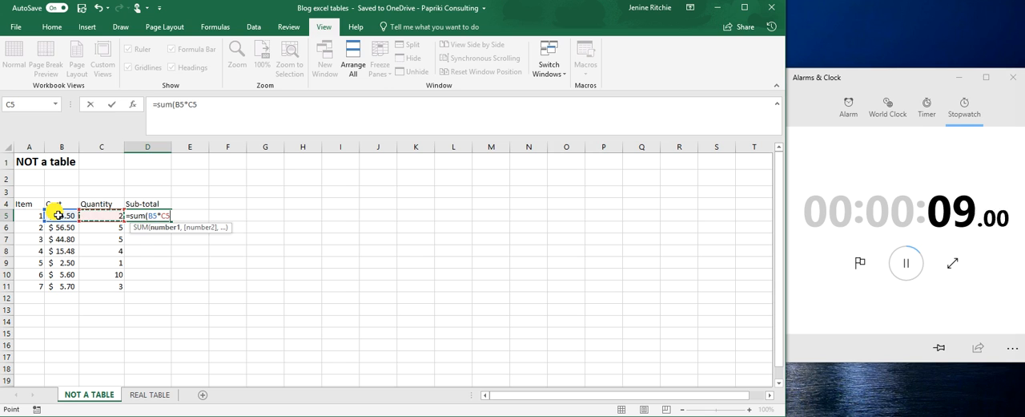
key("Return")
left_click(164, 215)
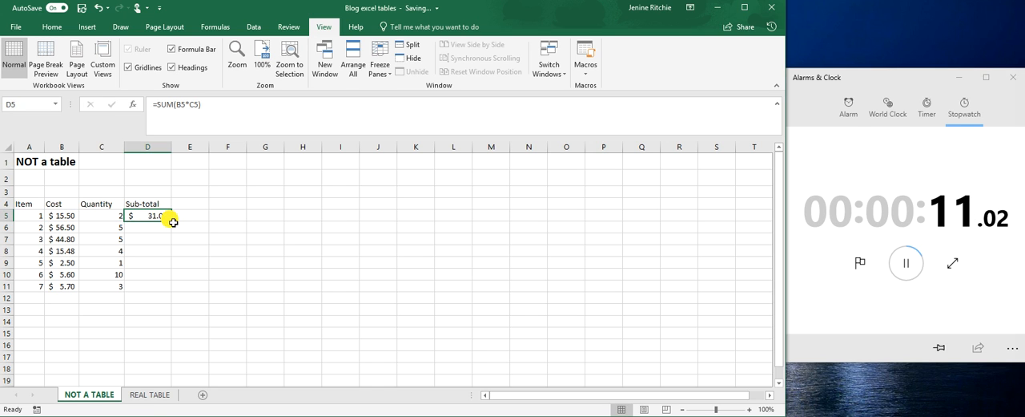
left_click_drag(172, 222, 149, 288)
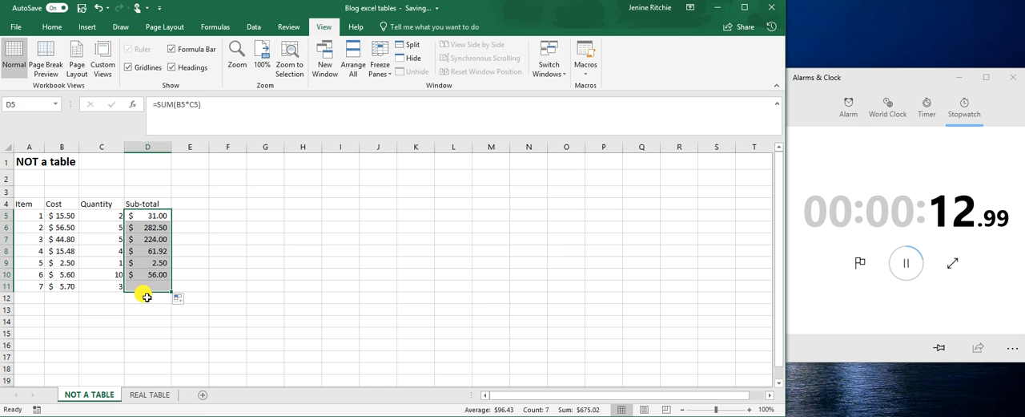
Step: Add up the sub-totals D5:D11 with a SUM formula in cell D12
left_click(153, 294)
type("=sum(")
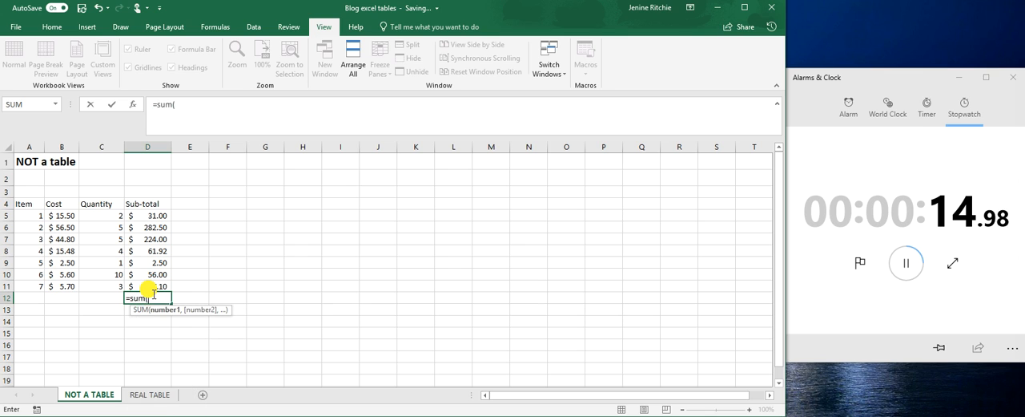
left_click_drag(154, 287, 152, 210)
key("Return")
Step: Apply all borders to A4:D11 and a top and double bottom border to the total in D12
left_click_drag(28, 203, 153, 285)
left_click(52, 26)
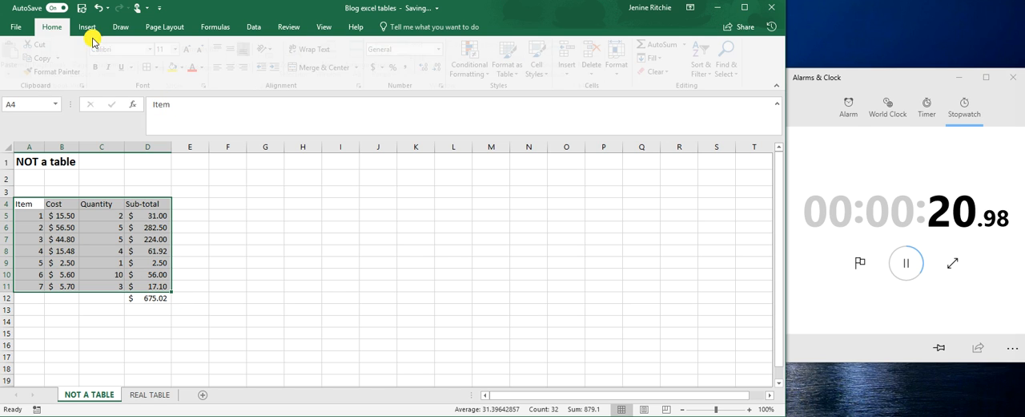
left_click(148, 296)
left_click(161, 69)
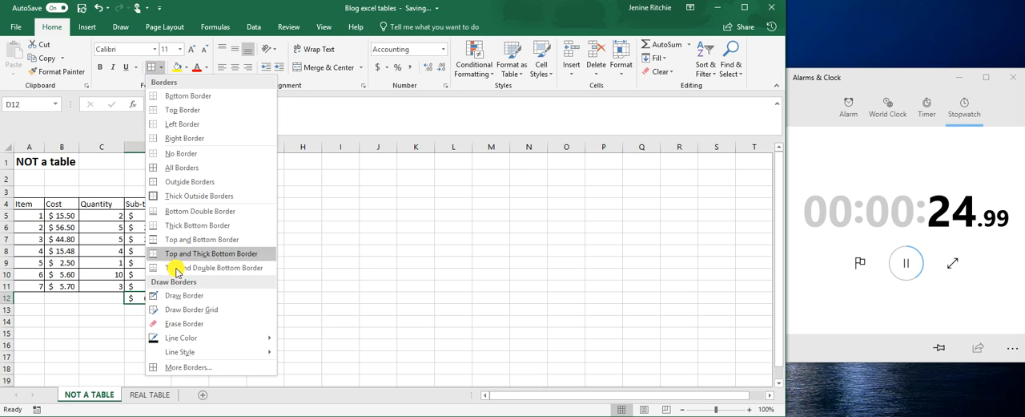
left_click(177, 267)
Step: Label the total row by entering "Total" in cell A12
left_click(27, 294)
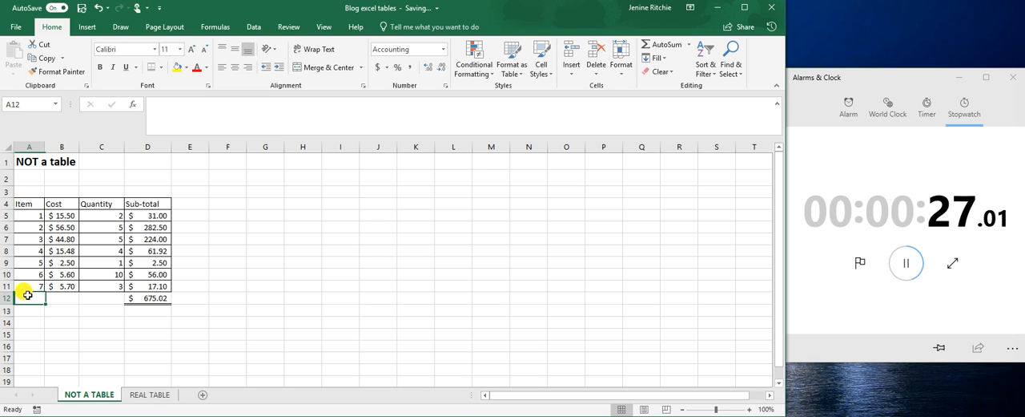
type("Tota")
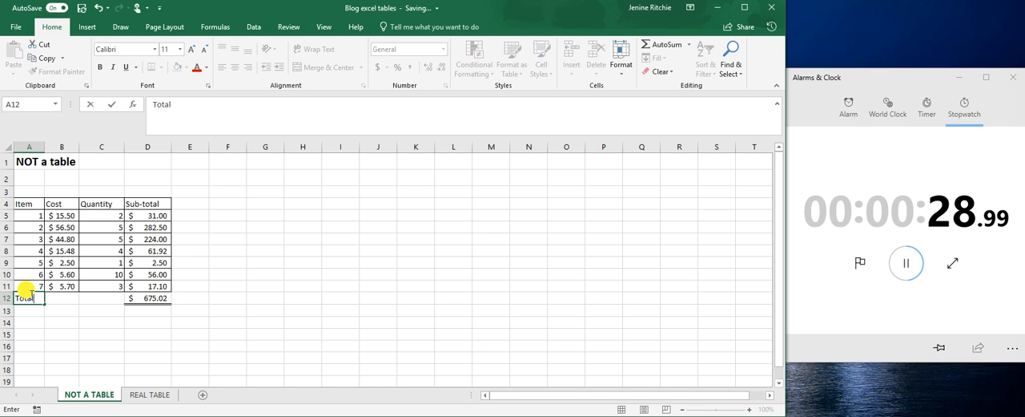
type("l")
Step: Add filters to the header row of the data in A4:D11, leaving out the total row
left_click(27, 204)
left_click_drag(24, 204, 149, 286)
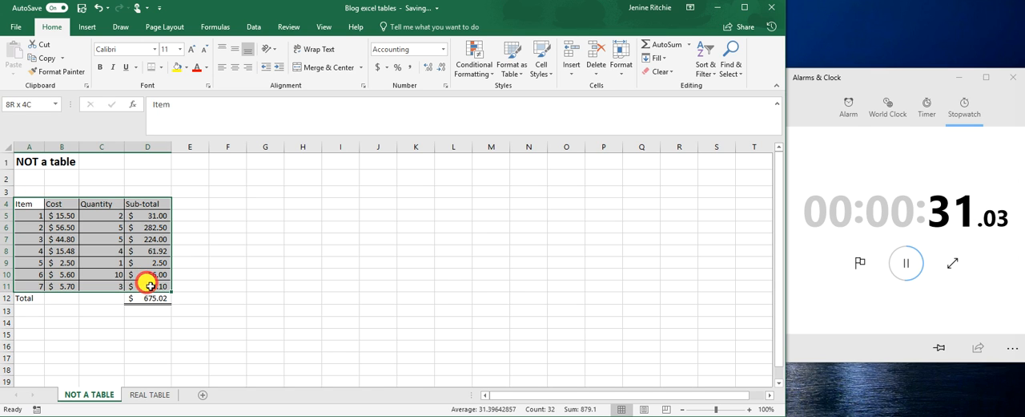
left_click(706, 58)
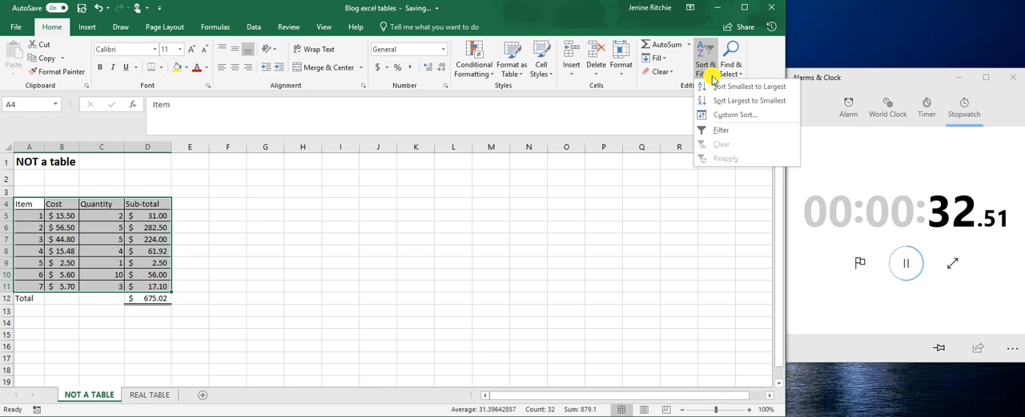
left_click(721, 130)
left_click(107, 236)
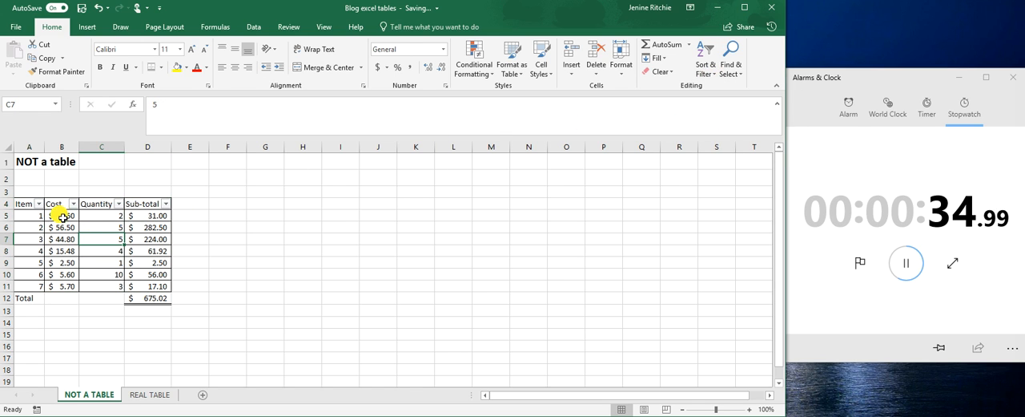
Step: Freeze the panes at cell B5 so that rows 1 to 4 and column A stay fixed
left_click(62, 217)
left_click(324, 27)
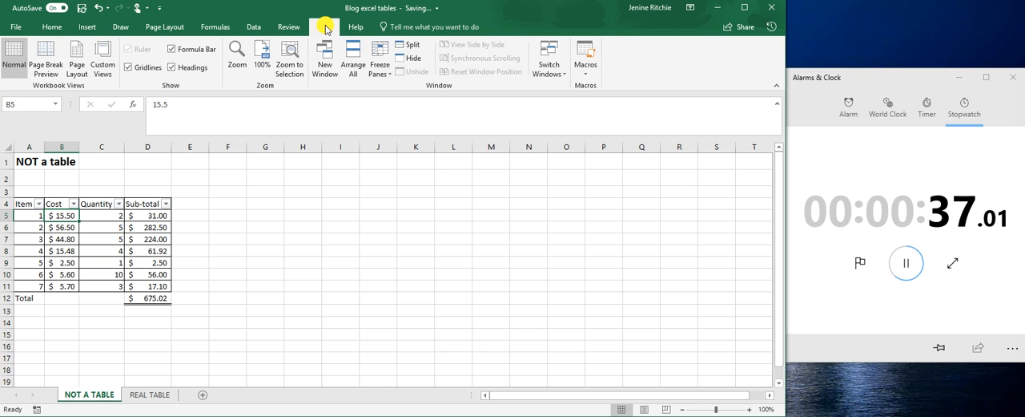
left_click(379, 65)
left_click(397, 92)
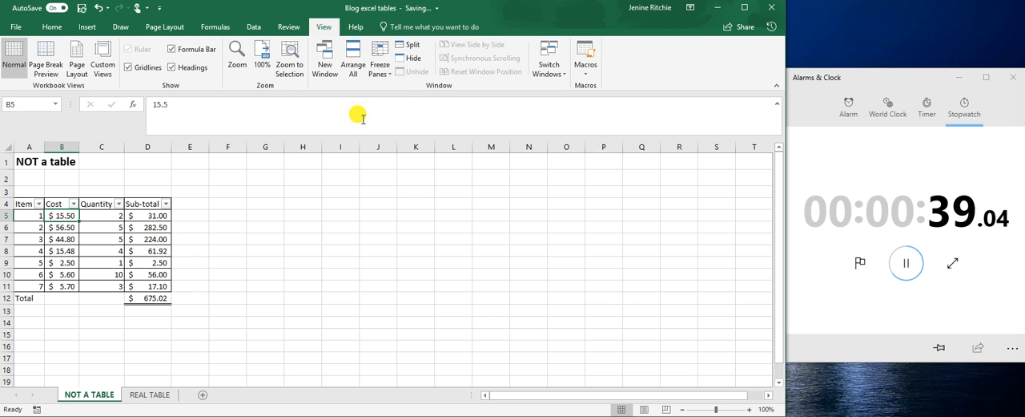
left_click(64, 250)
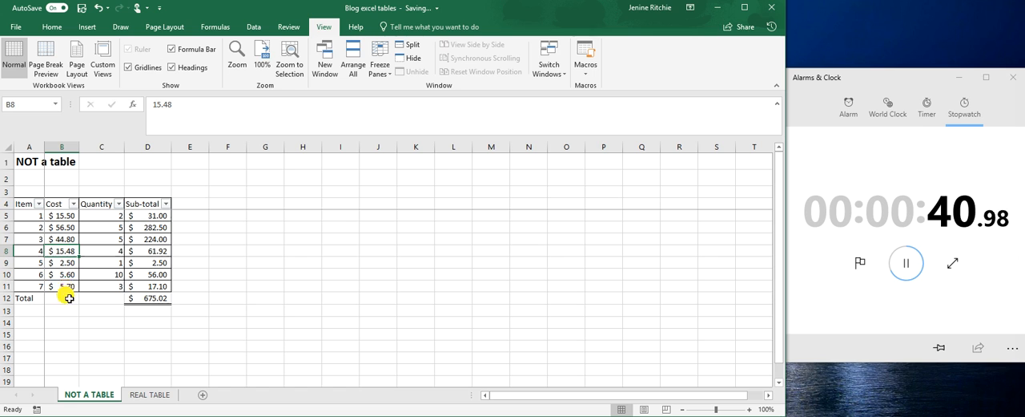
scroll(68, 253, "down", 2)
scroll(67, 255, "up", 2)
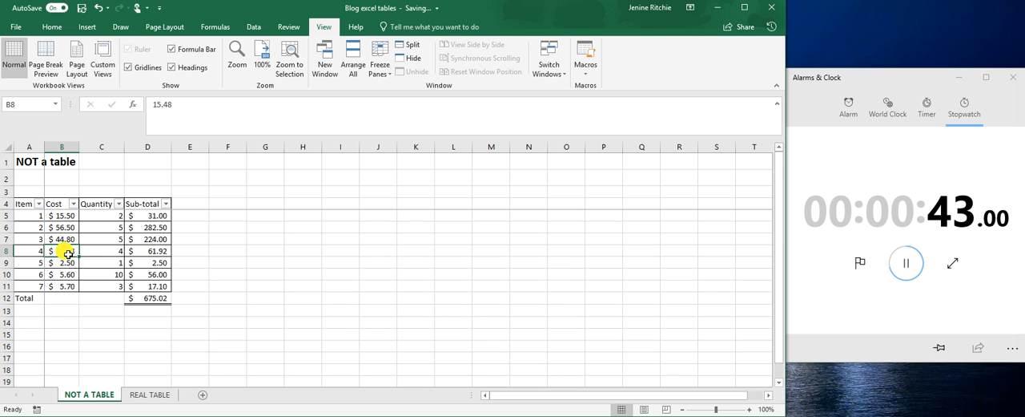
Step: Insert three blank rows at rows 12 to 14, above the Total row
left_click(152, 285)
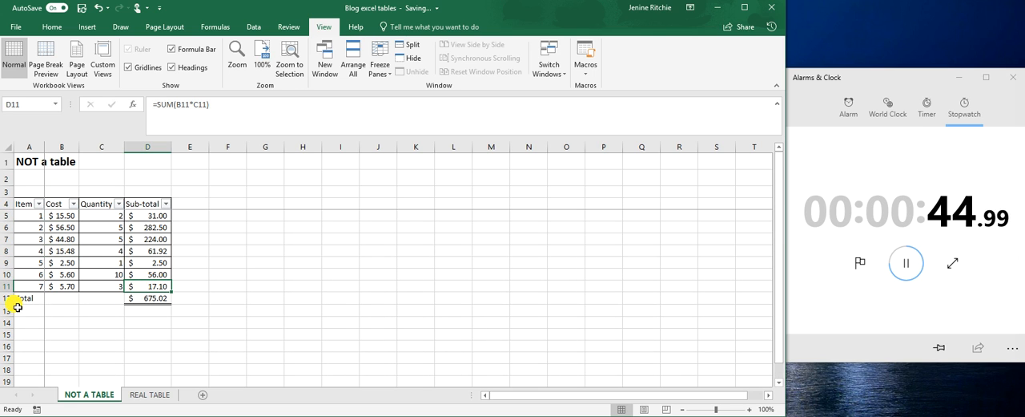
left_click_drag(7, 298, 8, 321)
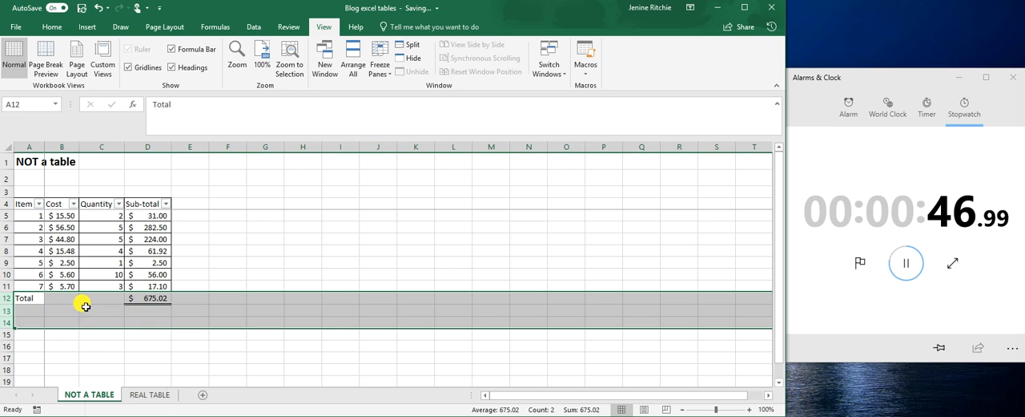
right_click(85, 306)
left_click(85, 390)
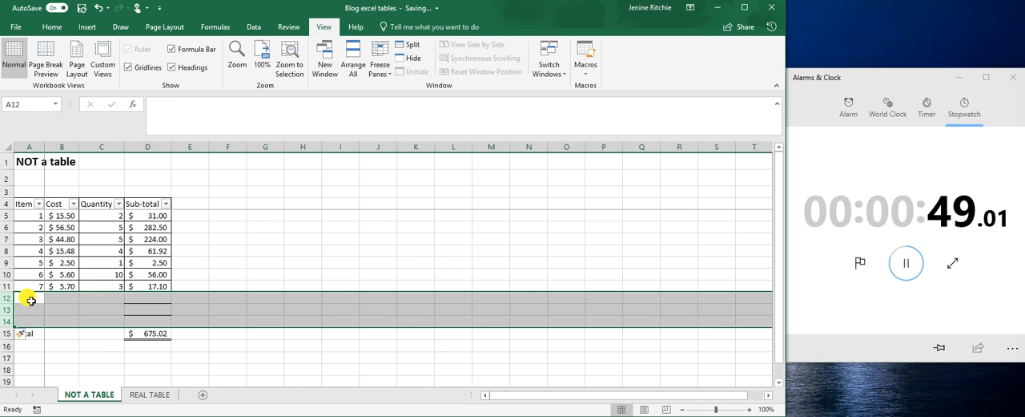
Step: Enter the item numbers 8, 9 and 10 in cells A12 to A14
left_click(32, 297)
type("8")
key("Return")
type("9")
key("Return")
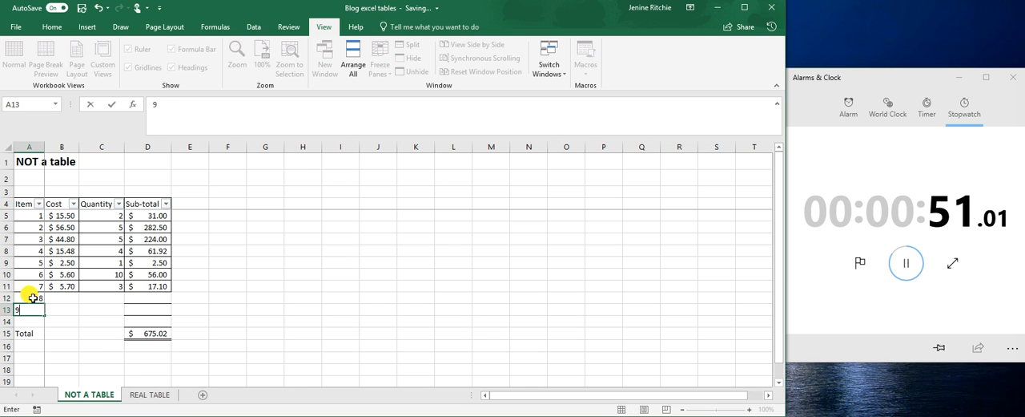
type("10")
Step: Enter a cost of 2.5 for each of the items 8, 9 and 10 in B12:B14
key("Tab")
key("Up")
key("Up")
key("Up")
key("Down")
type("2.5")
key("Return")
type("2.5")
key("Return")
type("2.5")
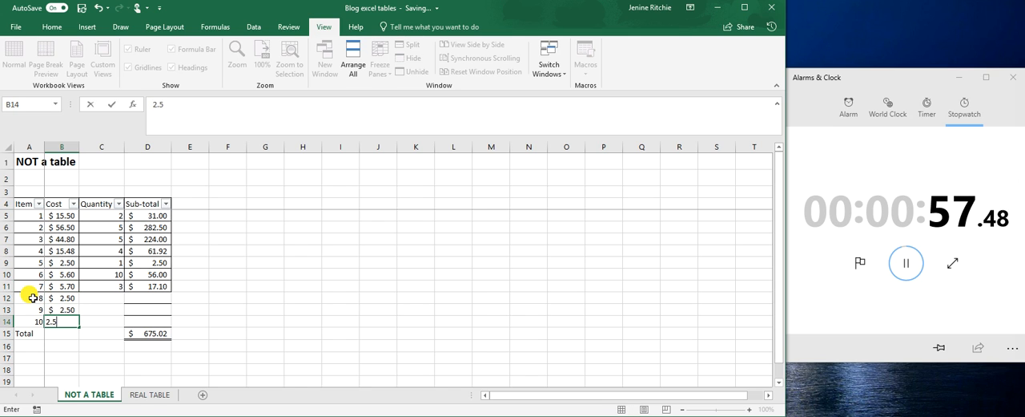
Step: Enter the quantities 5, 4 and 3 for items 8, 9 and 10 in C12:C14
key("Tab")
key("Up")
key("Up")
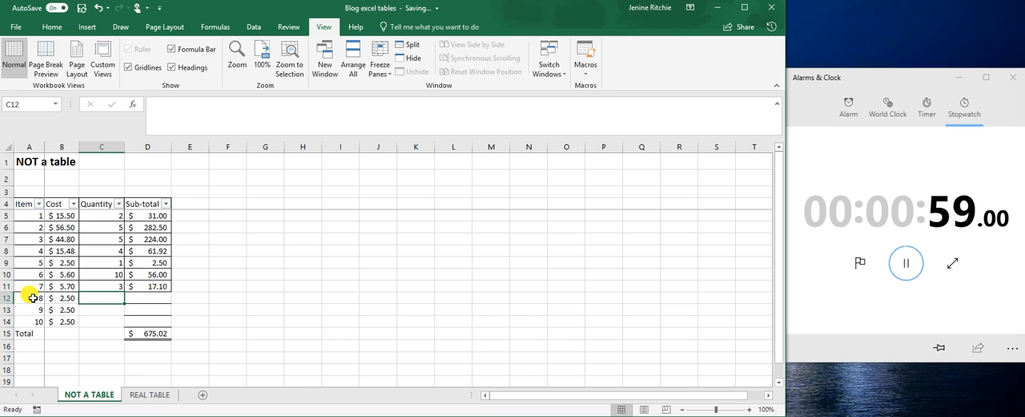
type("5")
key("Return")
type("4")
key("Return")
type("3")
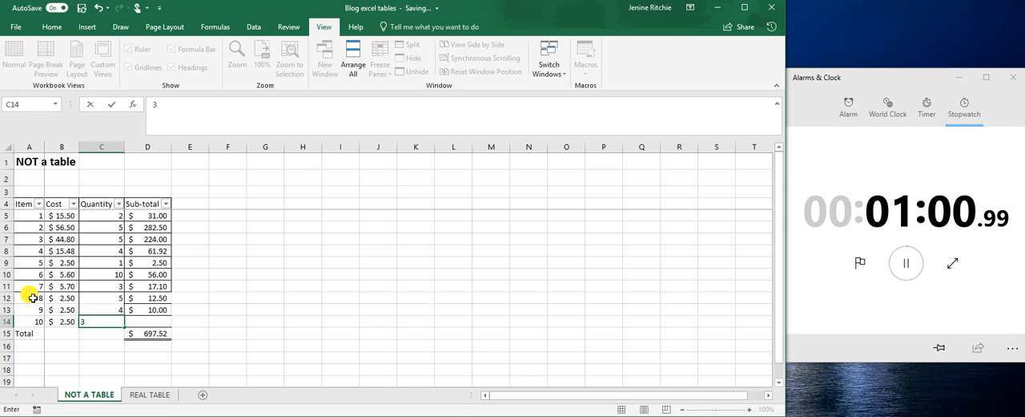
key("Return")
Step: Check the sub-totals in D11:D14 and apply all borders to the new rows A12:D14
left_click(151, 287)
left_click_drag(152, 287, 149, 323)
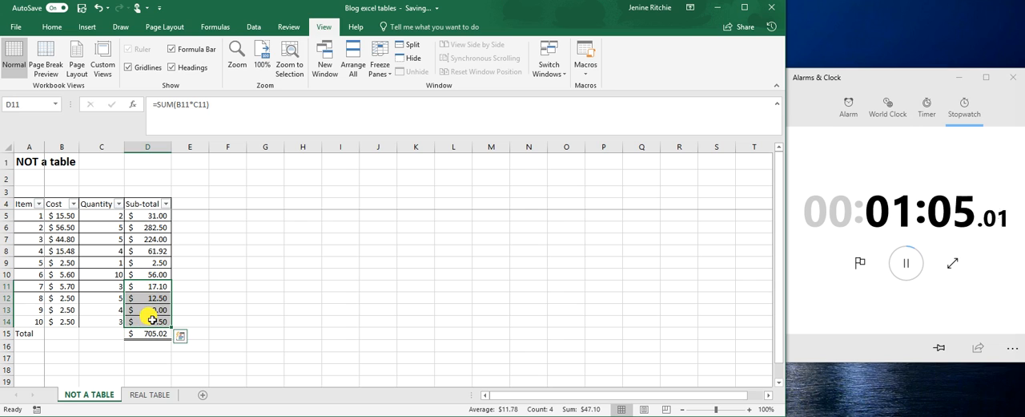
left_click_drag(30, 298, 152, 323)
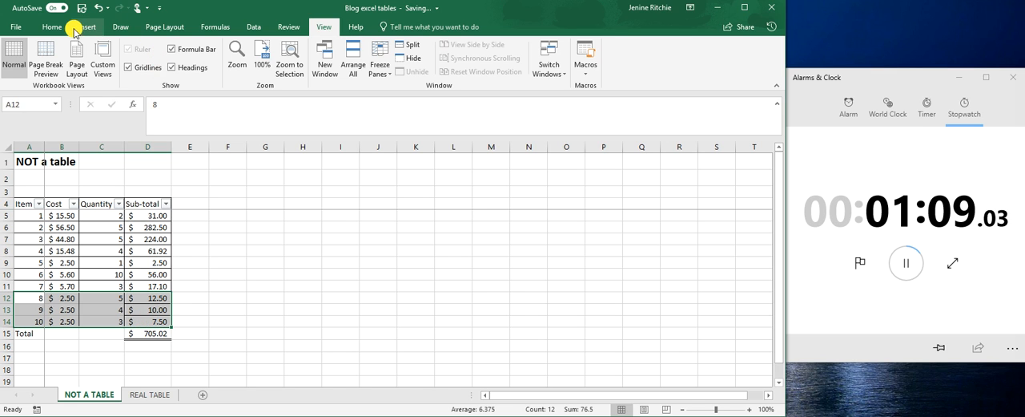
left_click(69, 28)
left_click(161, 68)
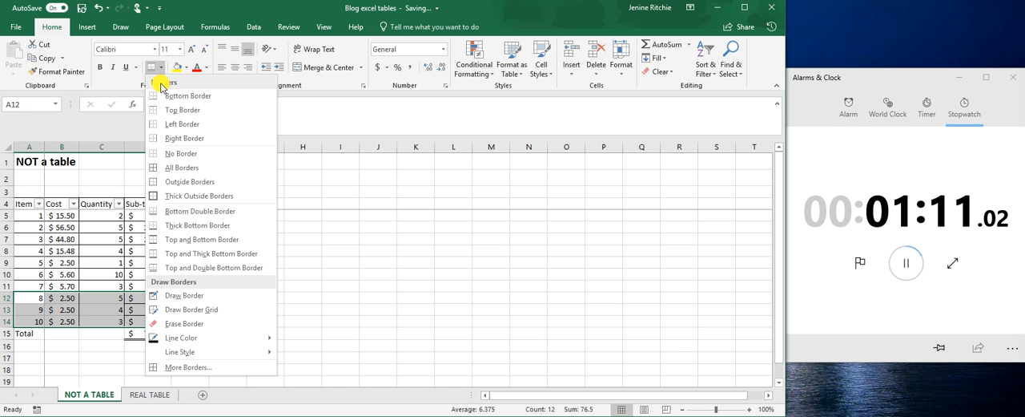
left_click(166, 171)
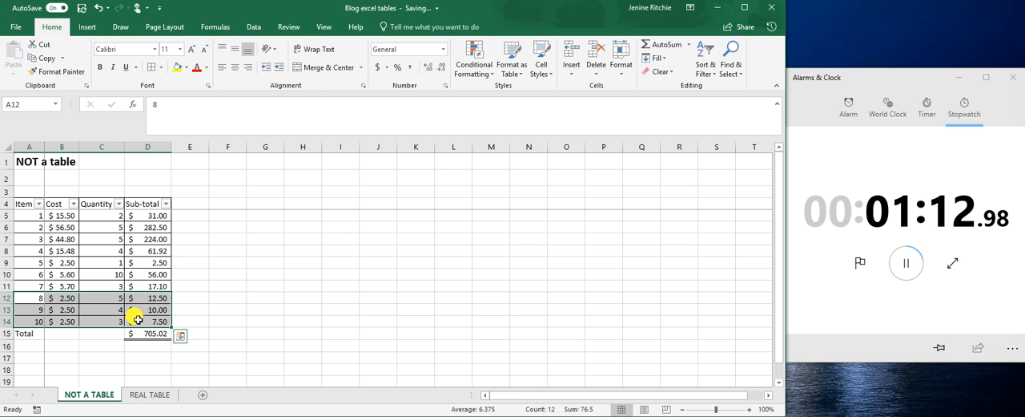
Step: Stop the stopwatch and review the total in D15 and the sub-totals of the added items
left_click(144, 332)
left_click(906, 262)
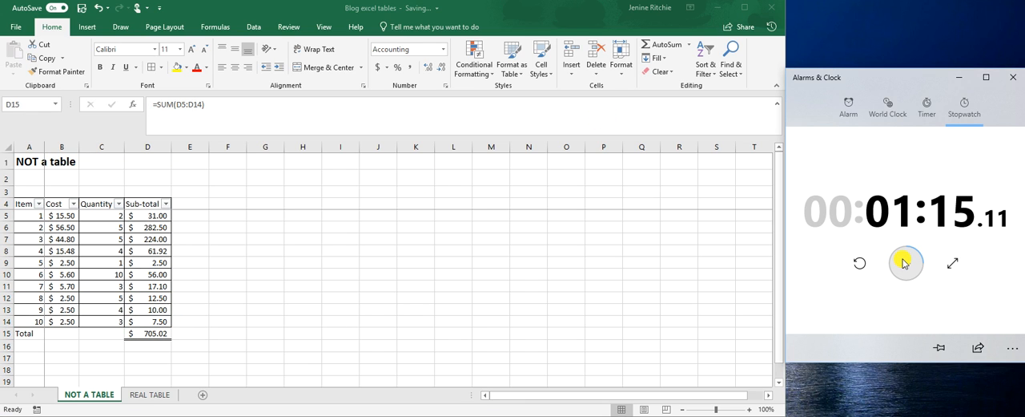
left_click(154, 286)
left_click_drag(154, 286, 156, 320)
left_click_drag(151, 295, 159, 319)
left_click(106, 286)
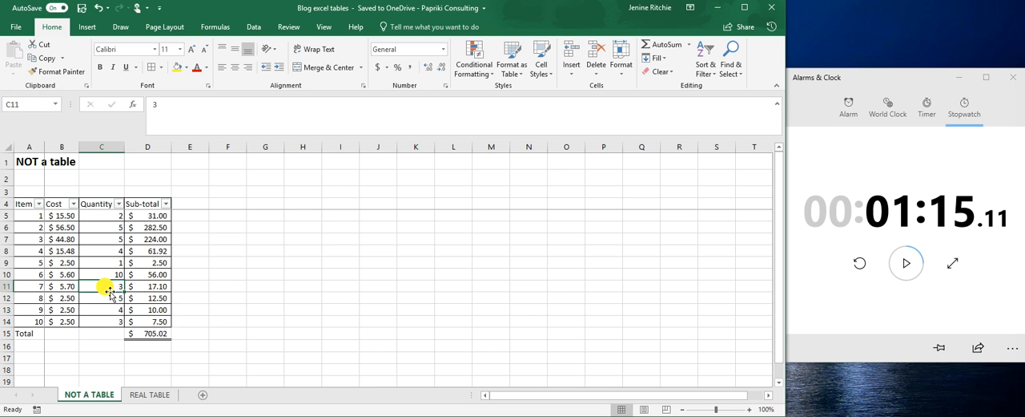
Step: Open the REAL TABLE sheet, and reset and restart the stopwatch in Alarms & Clock
left_click(157, 394)
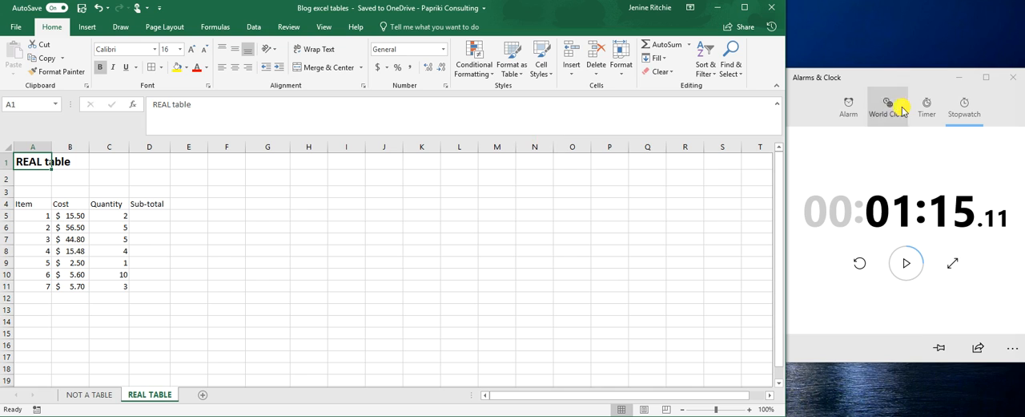
left_click(858, 265)
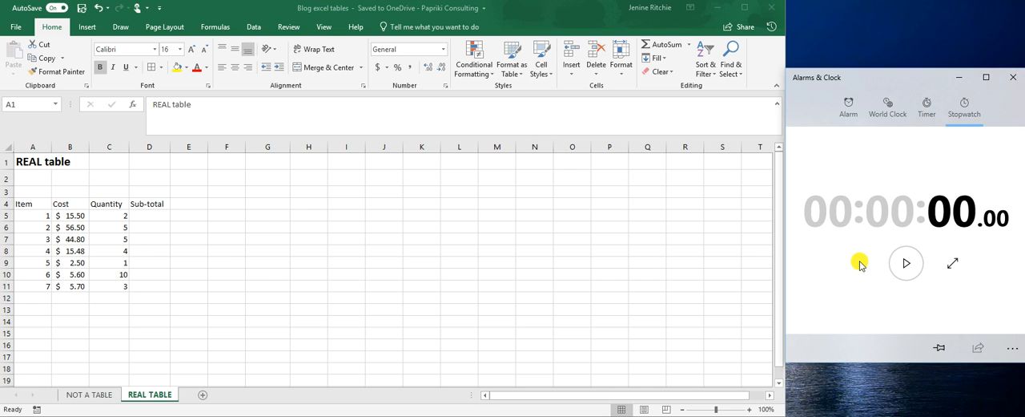
left_click(906, 263)
Step: Convert the range A4:D11 into an Excel table with a header row
left_click_drag(23, 200, 154, 282)
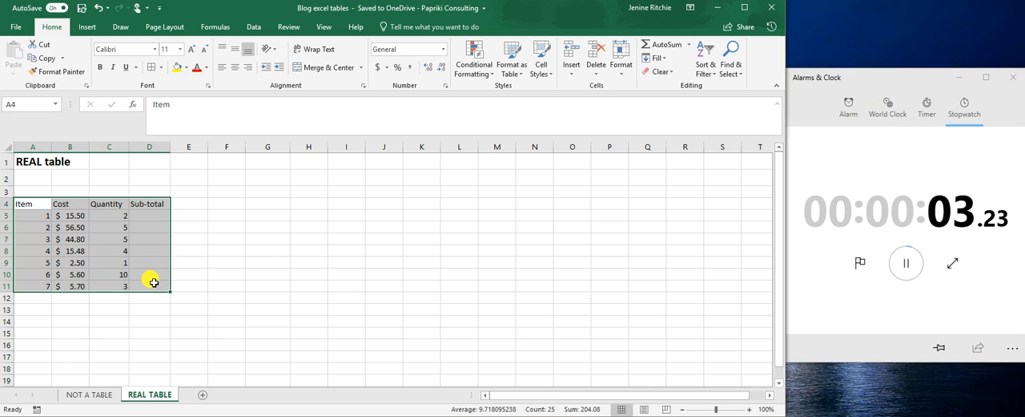
key("ctrl+t")
left_click(422, 337)
left_click(150, 213)
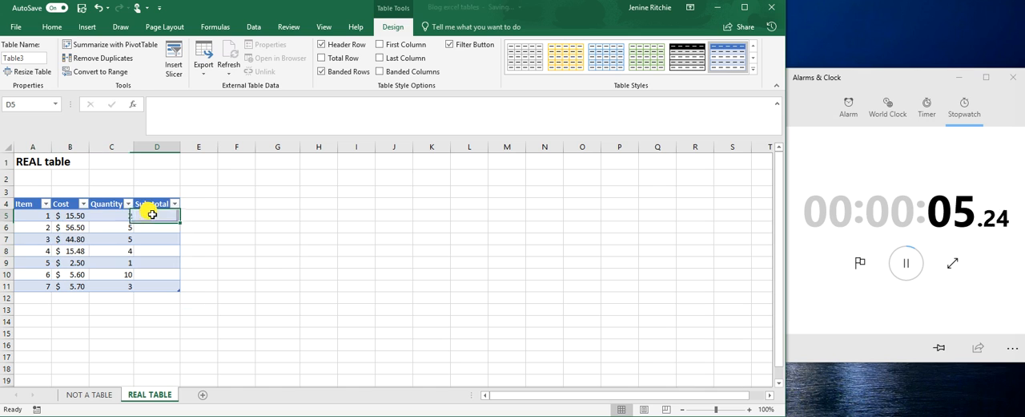
type("=")
key("Left")
key("Left")
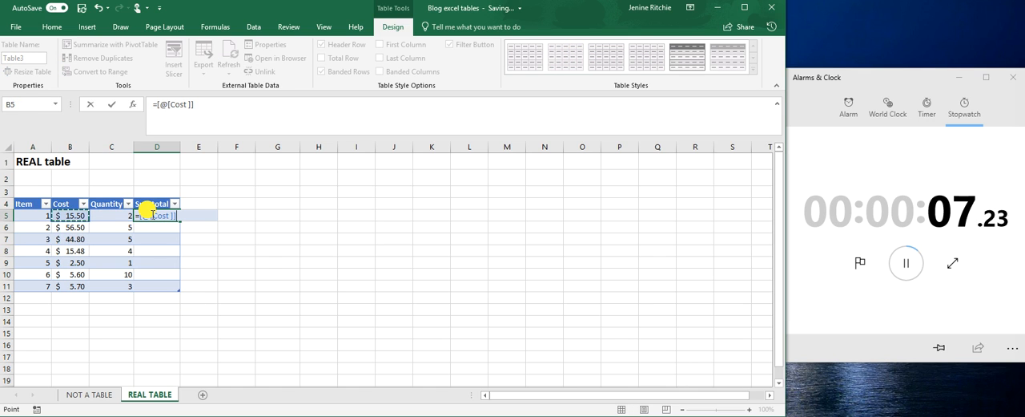
type("*")
key("Left")
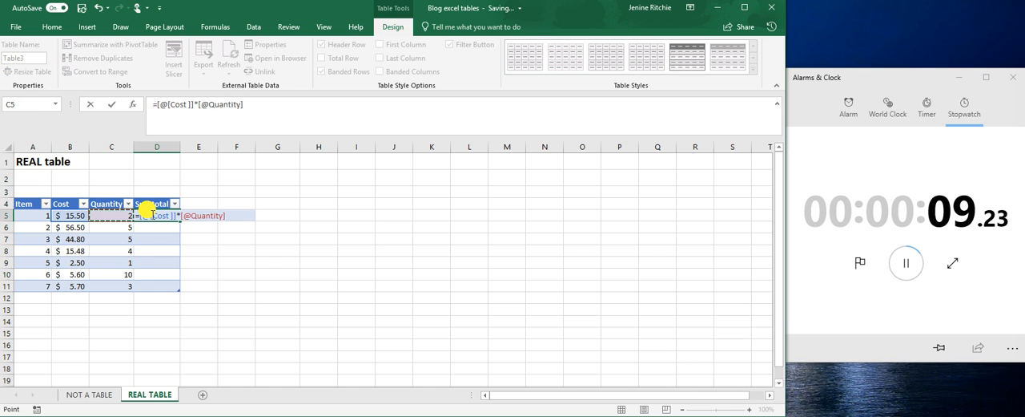
key("Return")
Step: Turn on the table's total row and add three empty rows, 12 to 14, above it
left_click(168, 283)
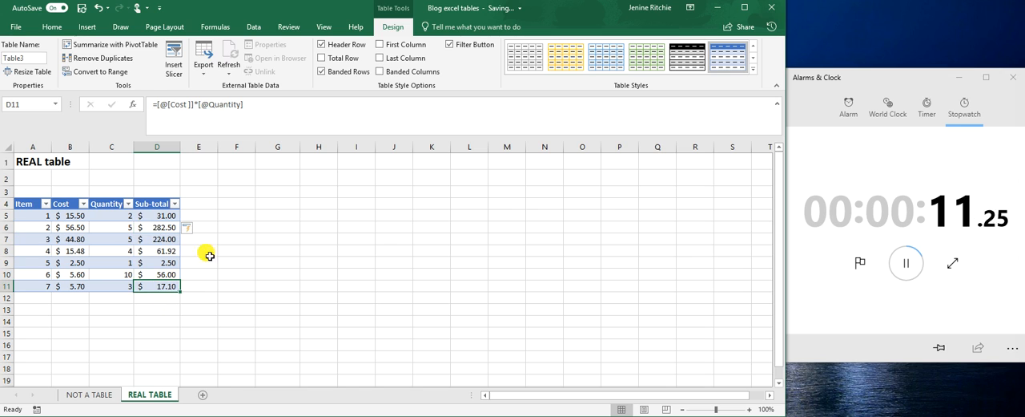
left_click(339, 58)
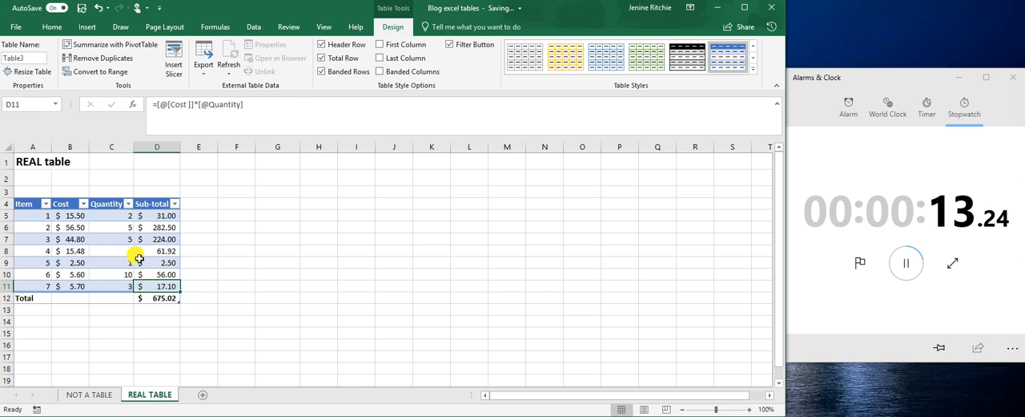
key("Tab")
key("Tab")
key("Tab")
key("Tab")
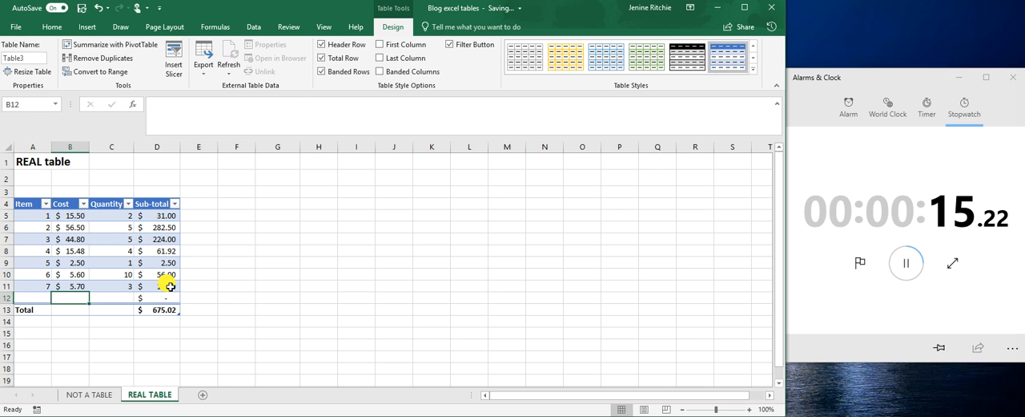
key("Tab")
key("Tab")
key("Tab")
key("Tab")
key("Tab")
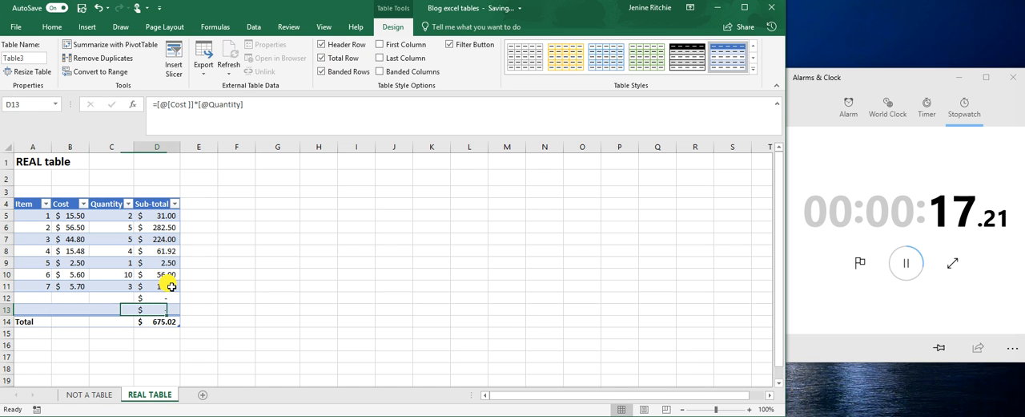
Step: Enter the item numbers 8, 9 and 10 in A12:A14
left_click(42, 304)
type("9")
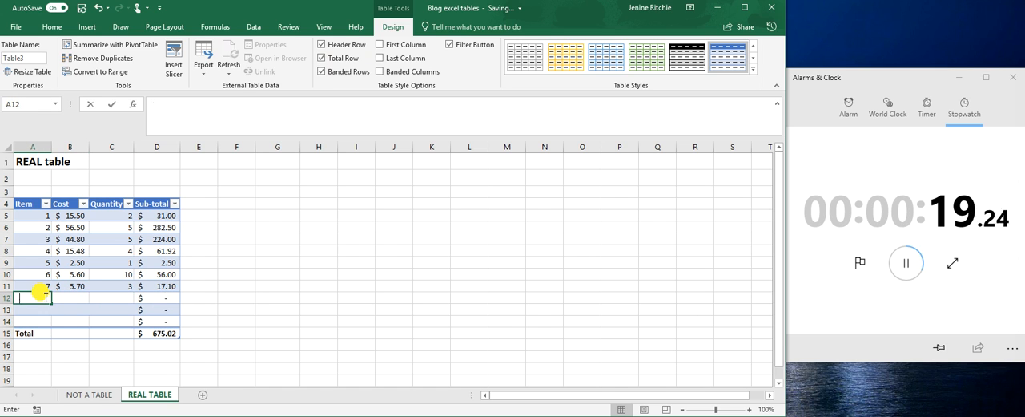
key("Return")
type("10")
Step: Enter a cost of 2.5 for each of items 8, 9 and 10 in B12:B14
key("Tab")
key("Up")
key("Up")
type("2.5")
key("Return")
type("2")
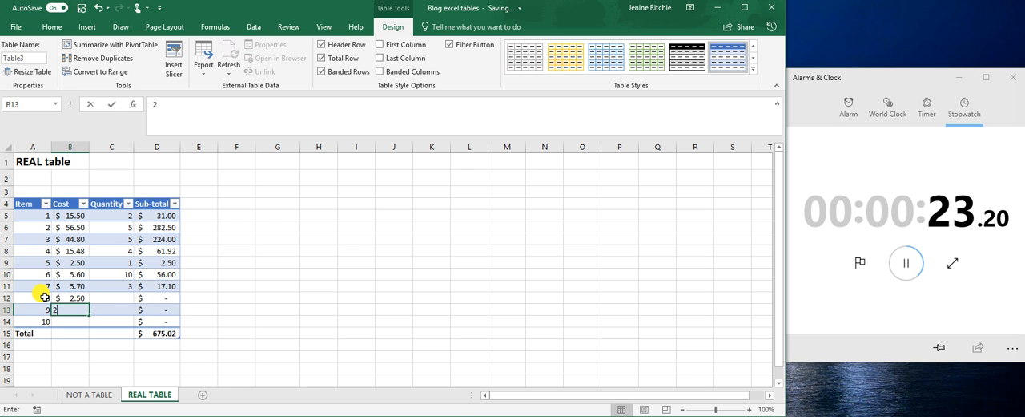
key("Return")
type("2.5")
Step: Enter the quantities 5, 4 and 3 in C12:C14 and stop the stopwatch
key("Tab")
key("Up")
key("Up")
type("5")
key("Return")
type("4")
key("Return")
type("3")
key("Return")
left_click(909, 265)
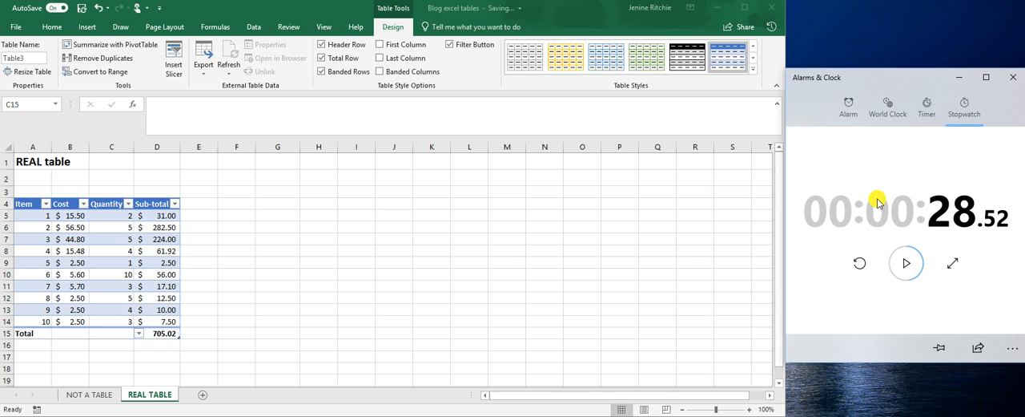
Step: Select A4:D10 and review the commands available for inserting a table
left_click(97, 215)
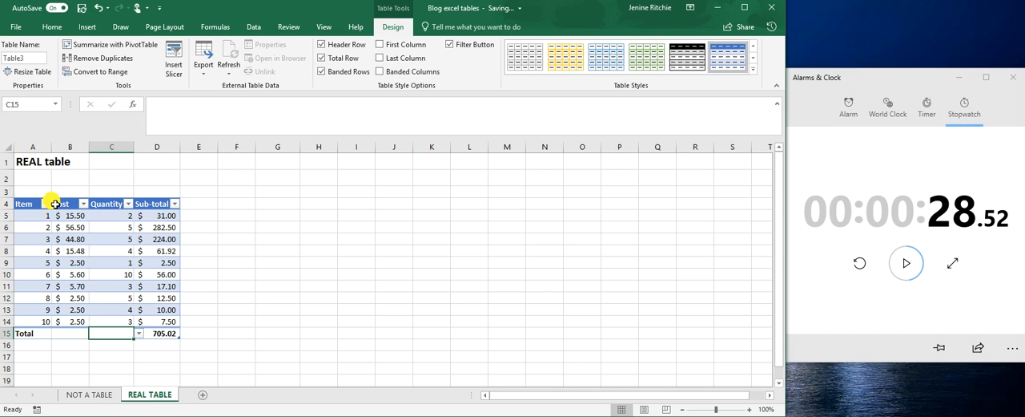
left_click_drag(17, 202, 86, 274)
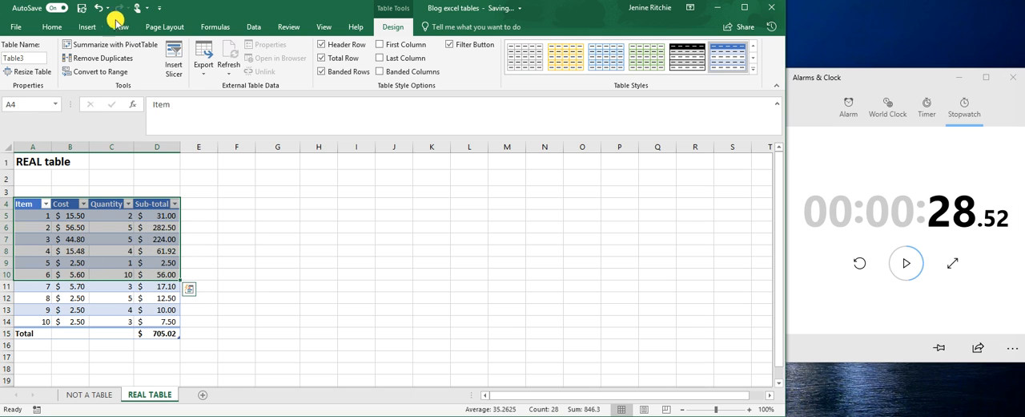
left_click(88, 28)
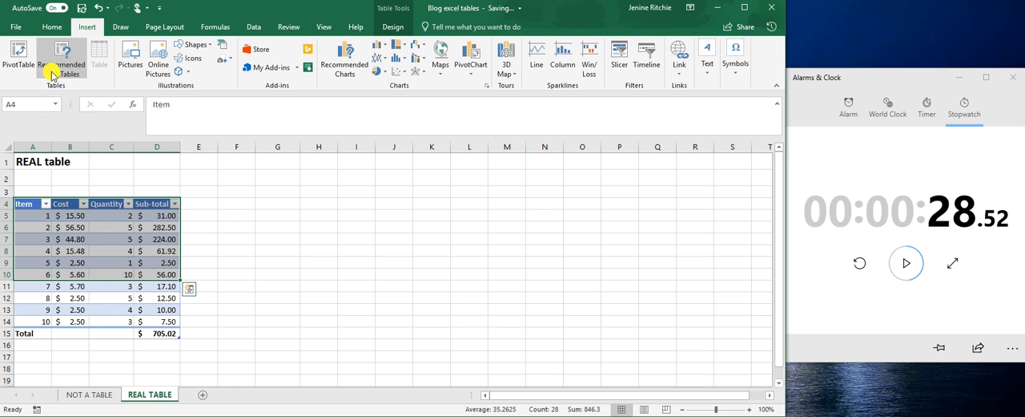
left_click(96, 248)
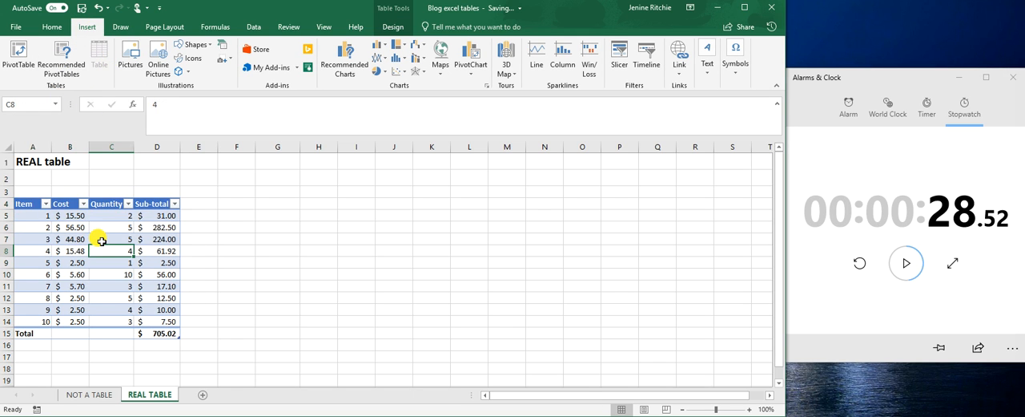
Step: Examine the formulas in the Sub-total cell D5 and the total cell D15, and review the table style options
left_click(164, 217)
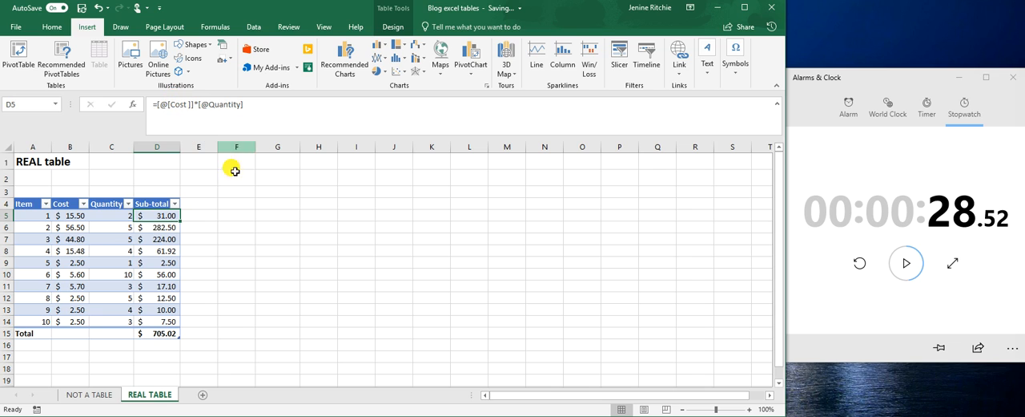
left_click(164, 333)
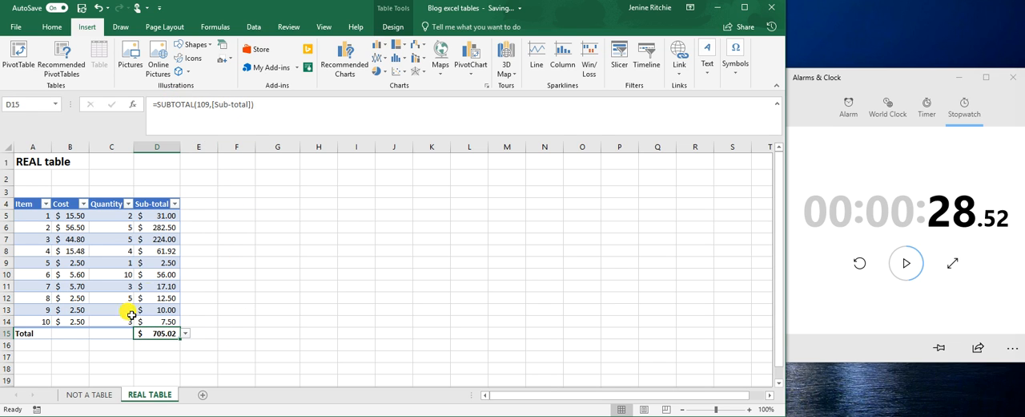
left_click(393, 27)
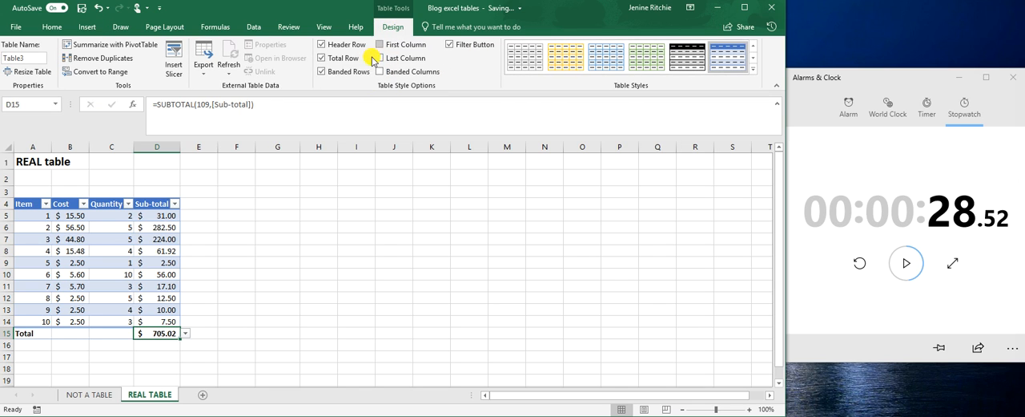
Step: Try the Average and Sum functions in the total row's Item cell A15, and undo both changes
left_click(49, 333)
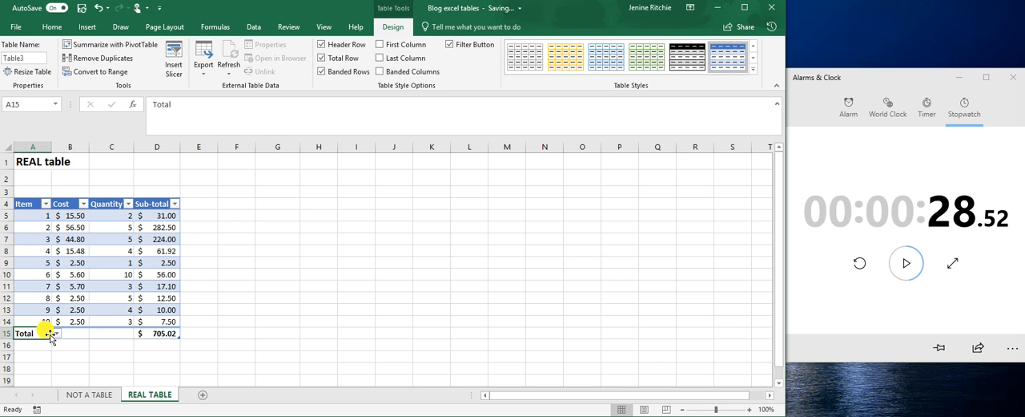
left_click(56, 333)
left_click(45, 349)
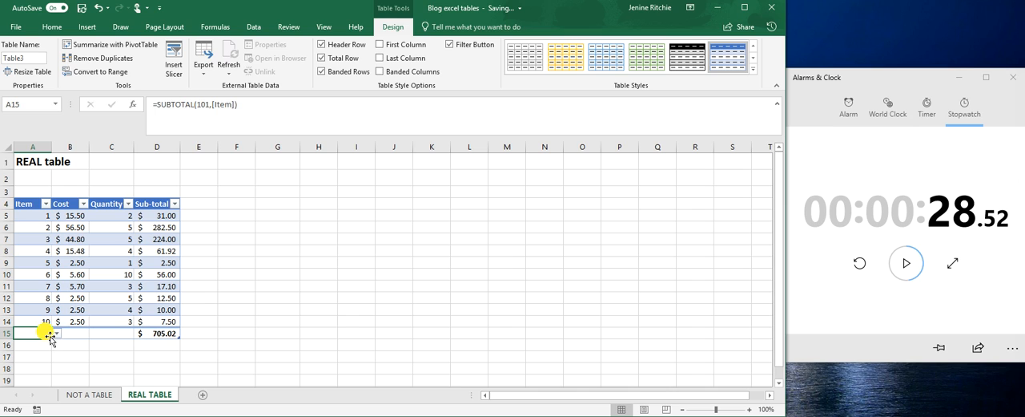
left_click(56, 333)
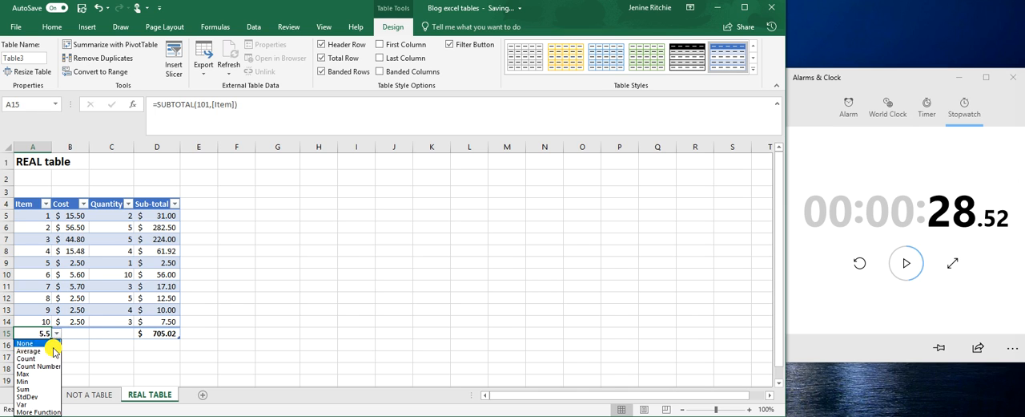
left_click(39, 388)
left_click(97, 8)
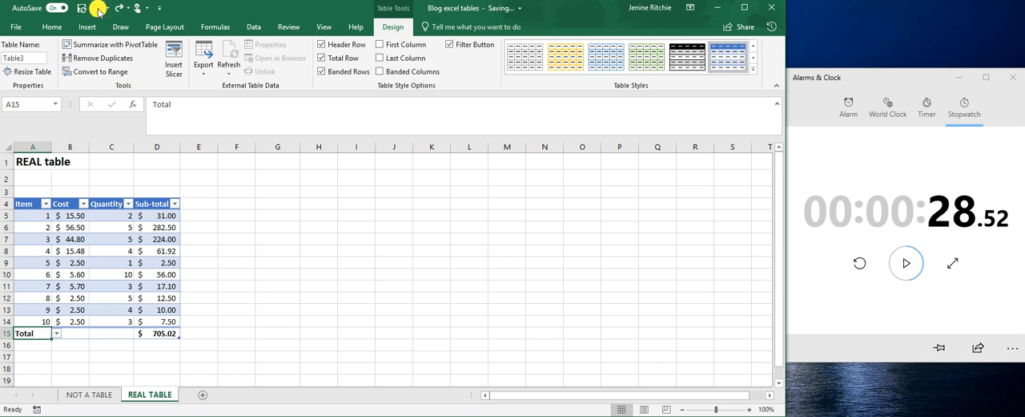
Step: Examine the table's column headings while moving through its rows, and select the Sub-total heading in D4
left_click(127, 250)
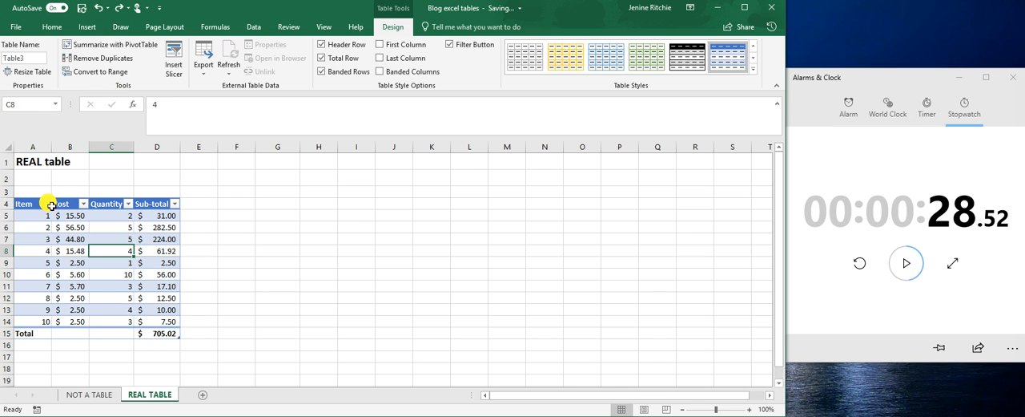
left_click_drag(27, 204, 147, 201)
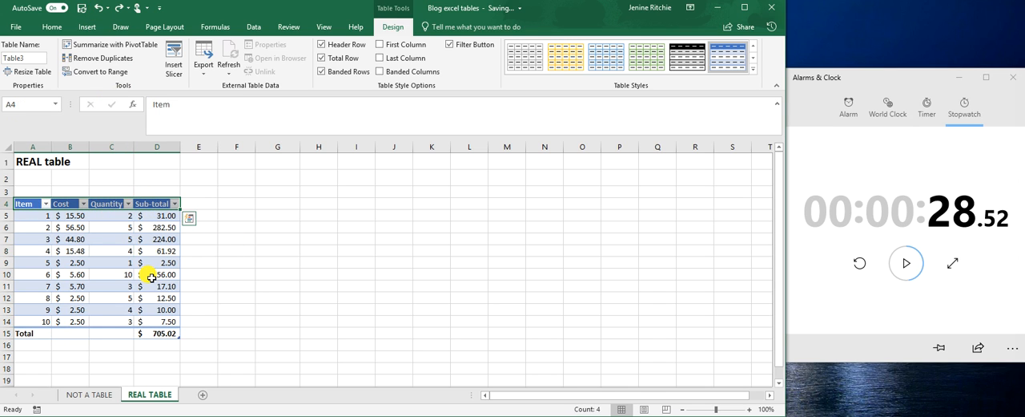
scroll(151, 277, "down", 2)
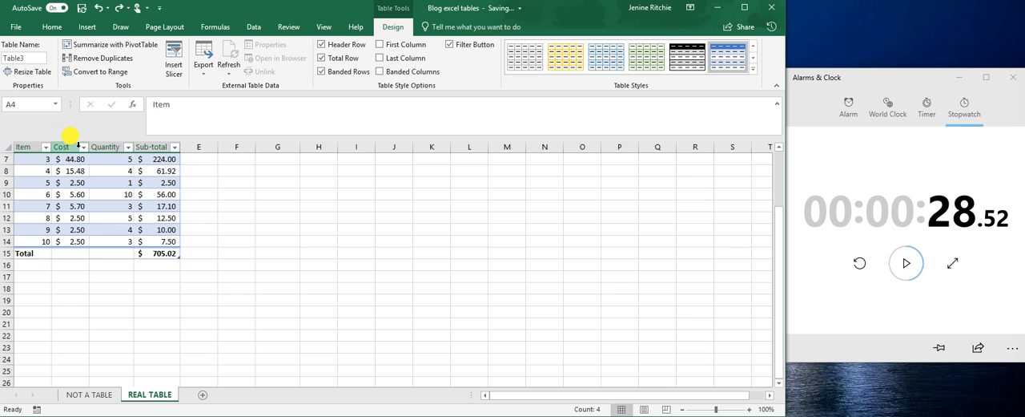
scroll(153, 171, "down", 1)
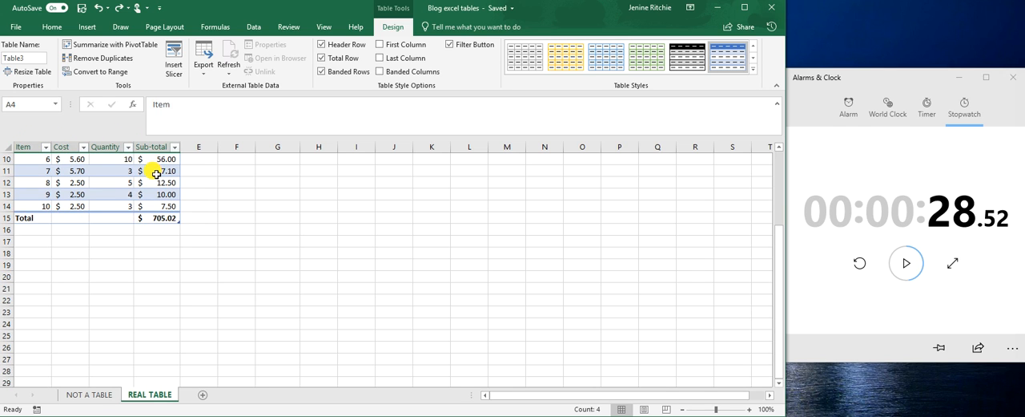
scroll(156, 173, "down", 1)
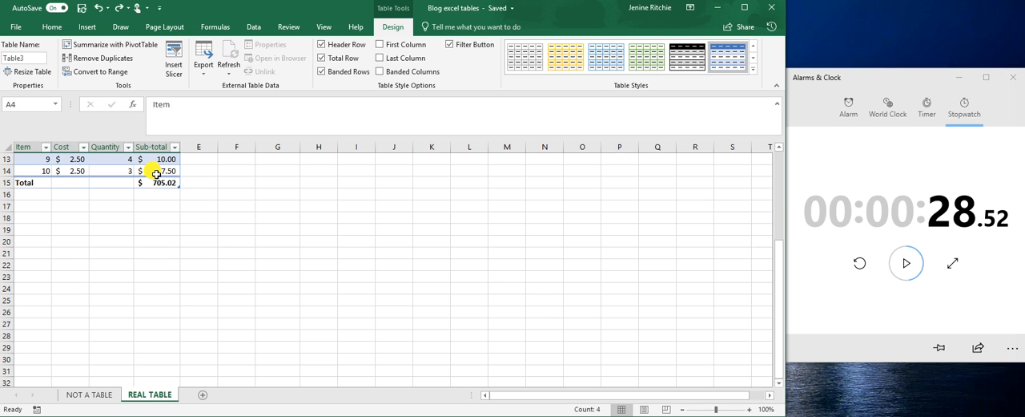
scroll(165, 172, "up", 4)
left_click(150, 216)
left_click(151, 202)
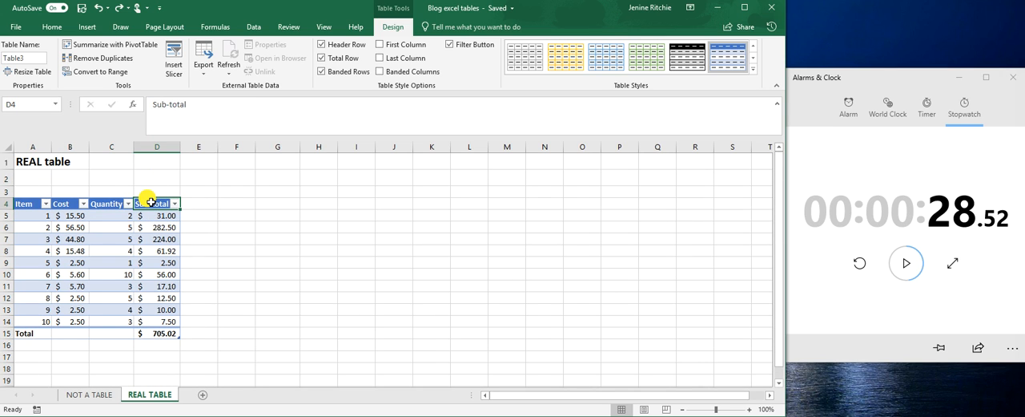